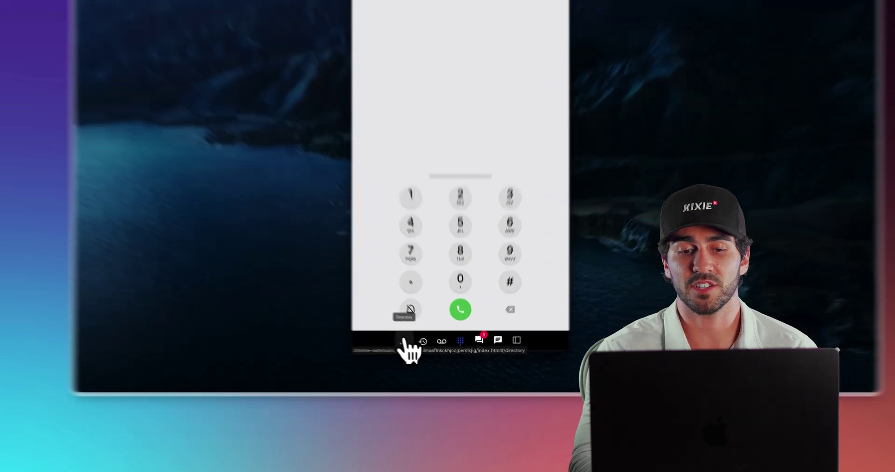
Open the team Directory and expand the Agents list.
{"action": "left_click", "coordinate": [392, 396]}
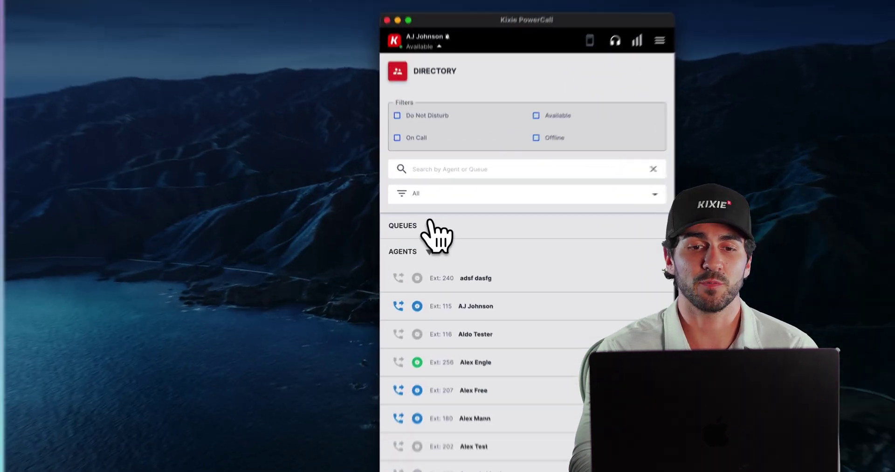
{"action": "left_click", "coordinate": [376, 194]}
{"action": "left_click", "coordinate": [449, 235]}
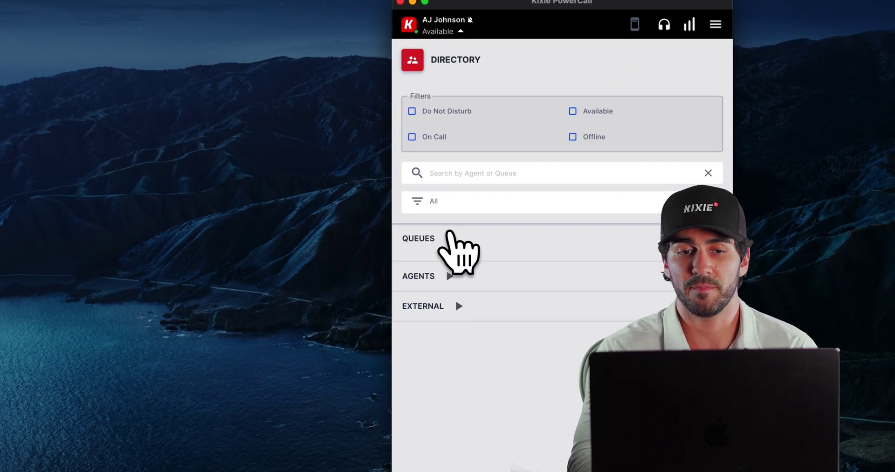
{"action": "left_click", "coordinate": [447, 268]}
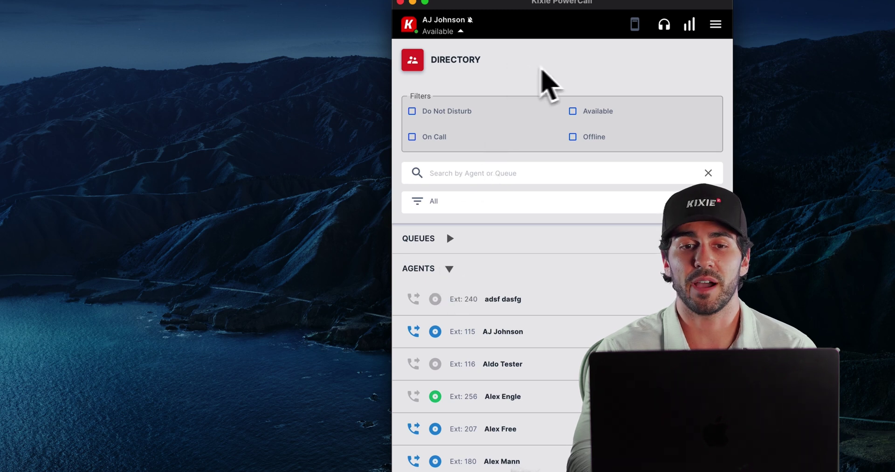
{"action": "left_click", "coordinate": [573, 111]}
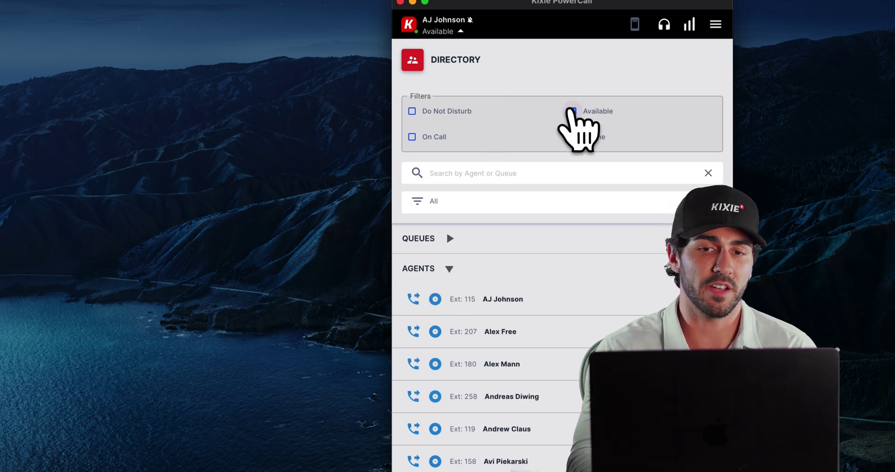
{"action": "left_click", "coordinate": [573, 111]}
{"action": "left_click", "coordinate": [573, 137]}
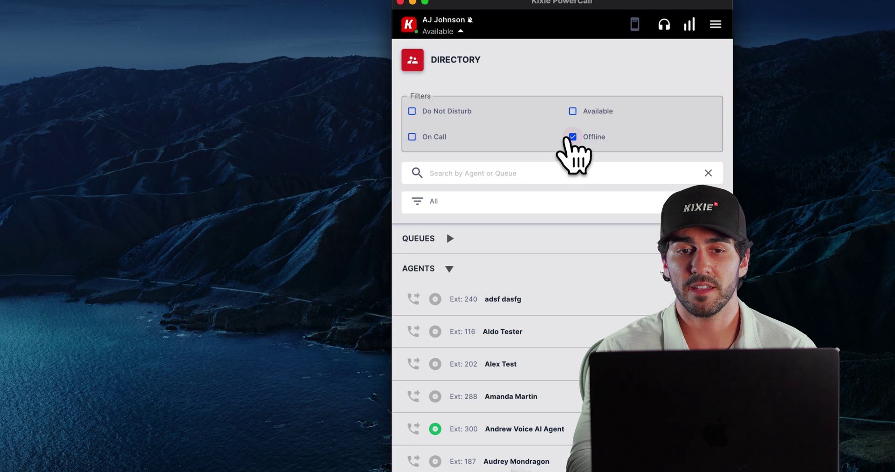
{"action": "left_click", "coordinate": [573, 137]}
{"action": "left_click", "coordinate": [413, 137]}
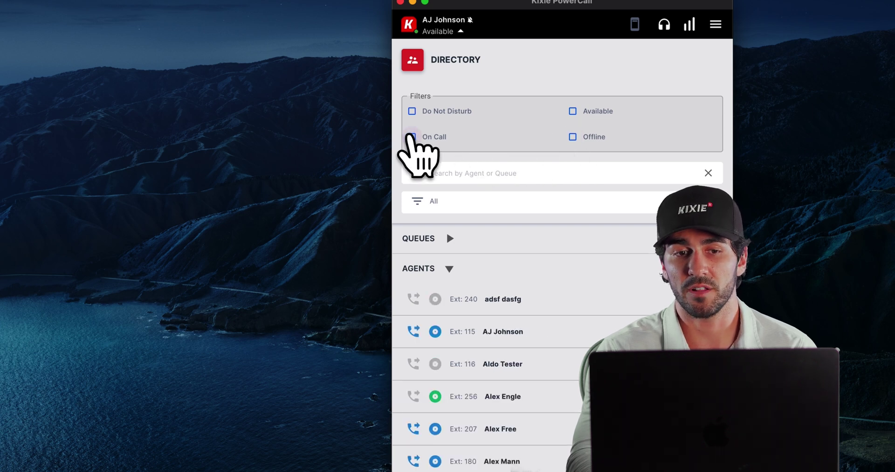
{"action": "left_click", "coordinate": [412, 137]}
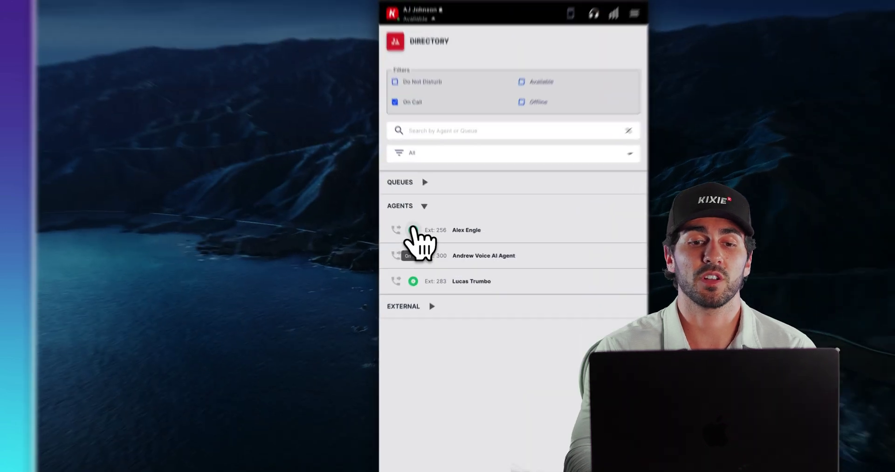
{"action": "left_click", "coordinate": [371, 224]}
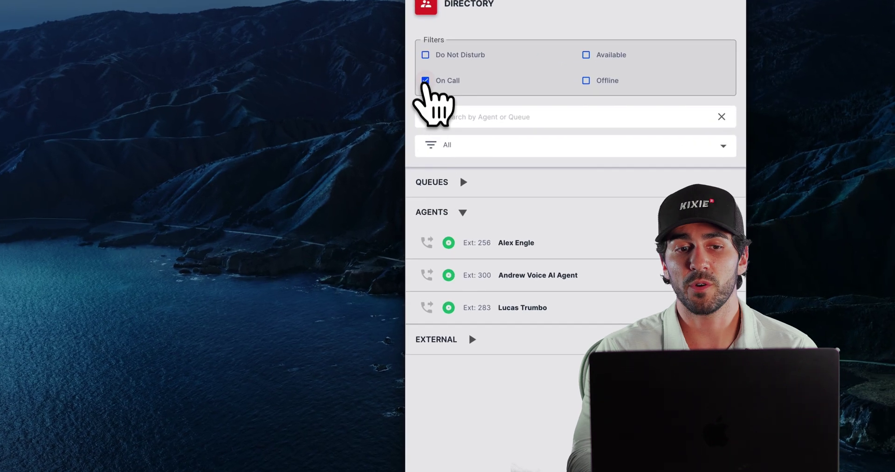
Clear the On Call filter so all agents are listed, then go to Call History.
{"action": "left_click", "coordinate": [426, 81]}
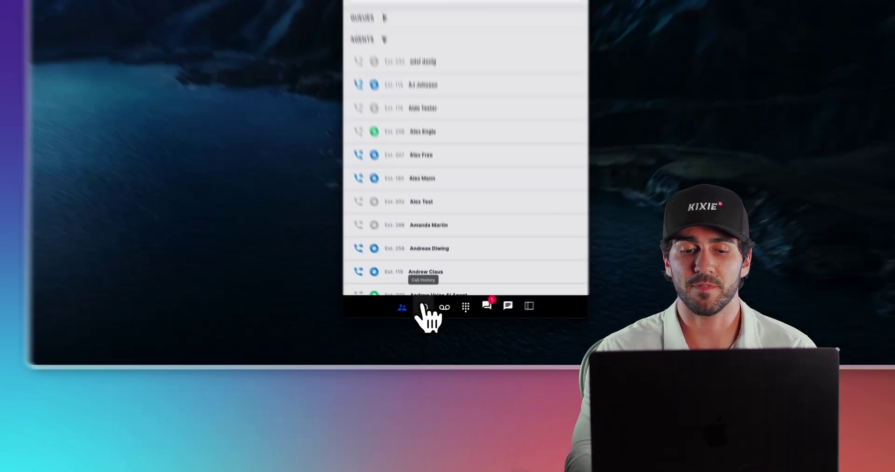
{"action": "left_click", "coordinate": [405, 393]}
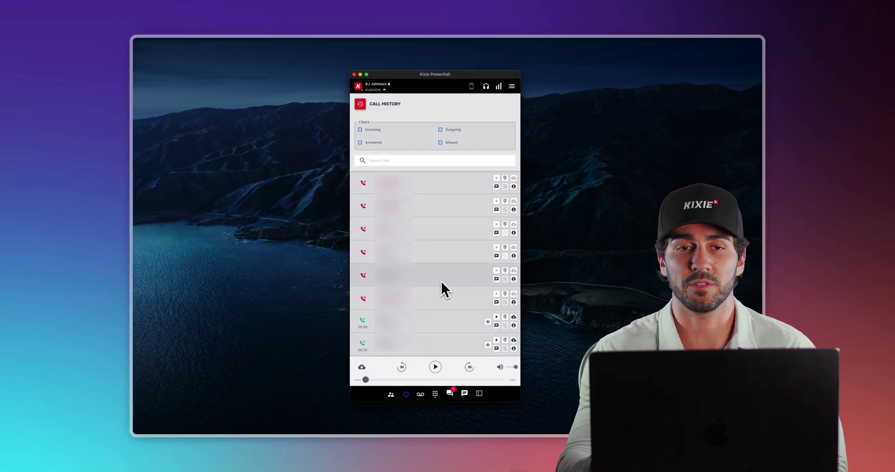
Scroll through the recent calls, then move on to Voicemail.
{"action": "scroll", "coordinate": [441, 282], "scroll_direction": "down", "scroll_amount": 3}
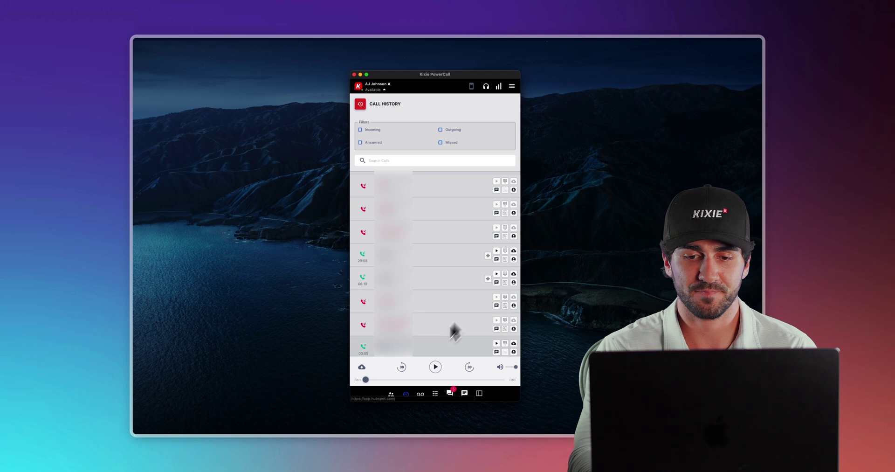
{"action": "left_click", "coordinate": [421, 394]}
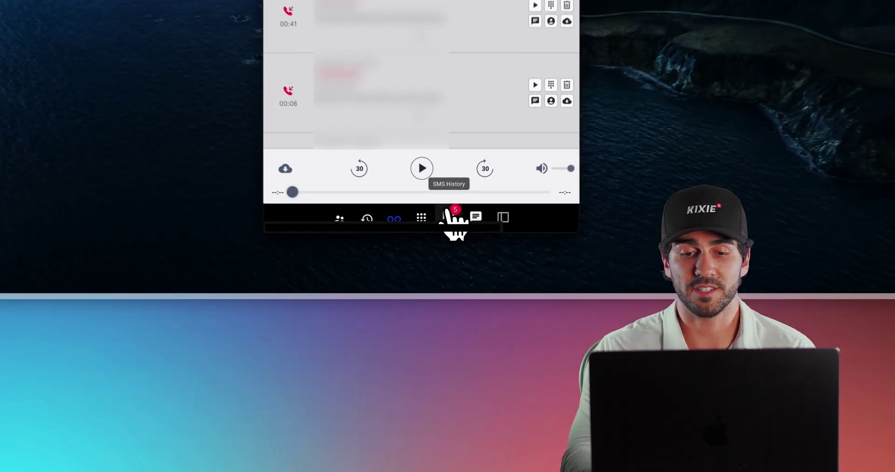
Leave the voicemail list for the SMS History page.
{"action": "left_click", "coordinate": [451, 393]}
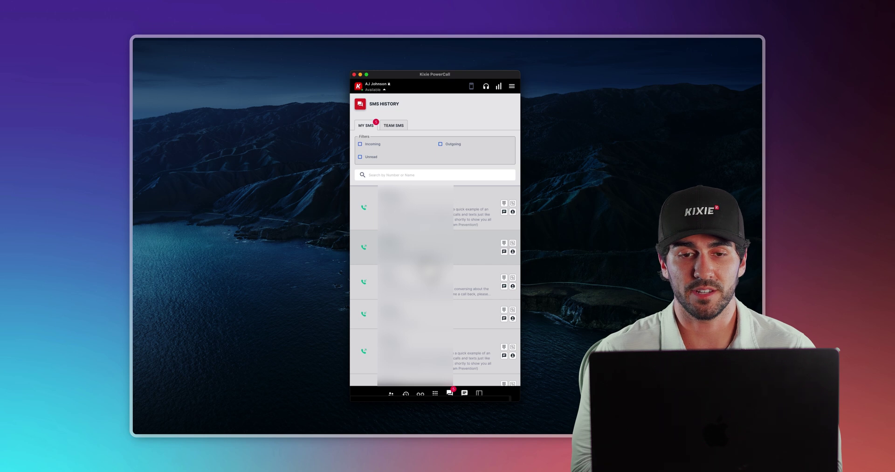
Browse the SMS history, view one conversation and return, then start a new text.
{"action": "scroll", "coordinate": [436, 286], "scroll_direction": "down", "scroll_amount": 3}
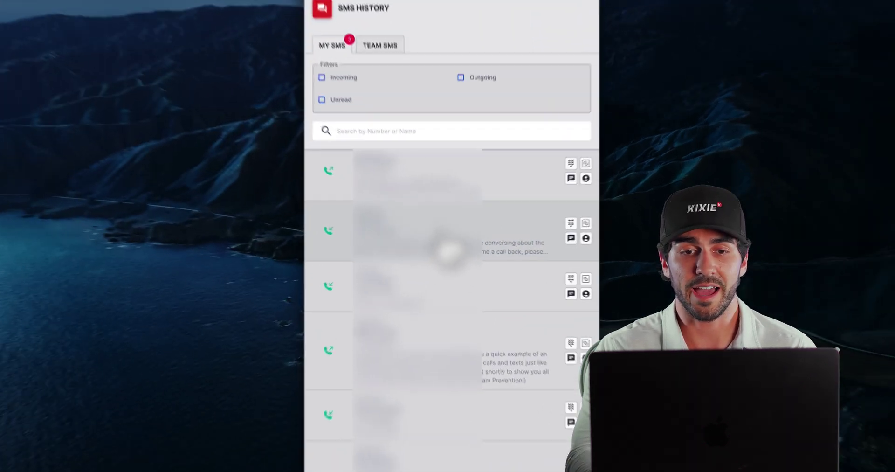
{"action": "left_click", "coordinate": [418, 240]}
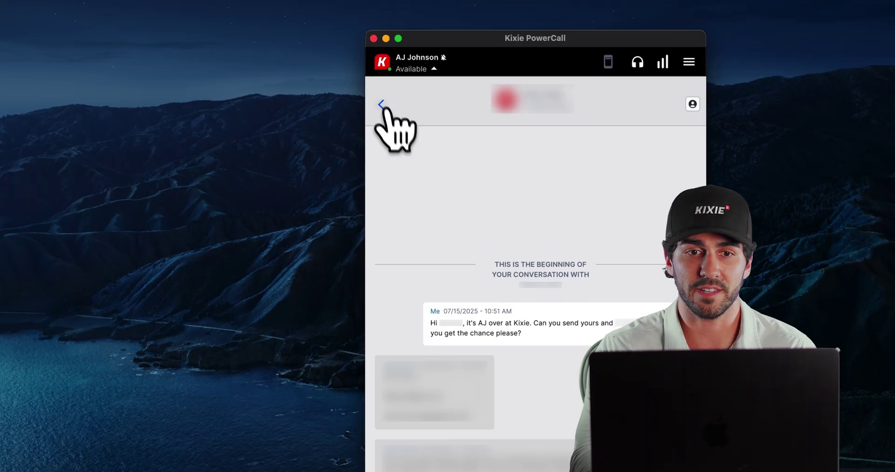
{"action": "left_click", "coordinate": [422, 172]}
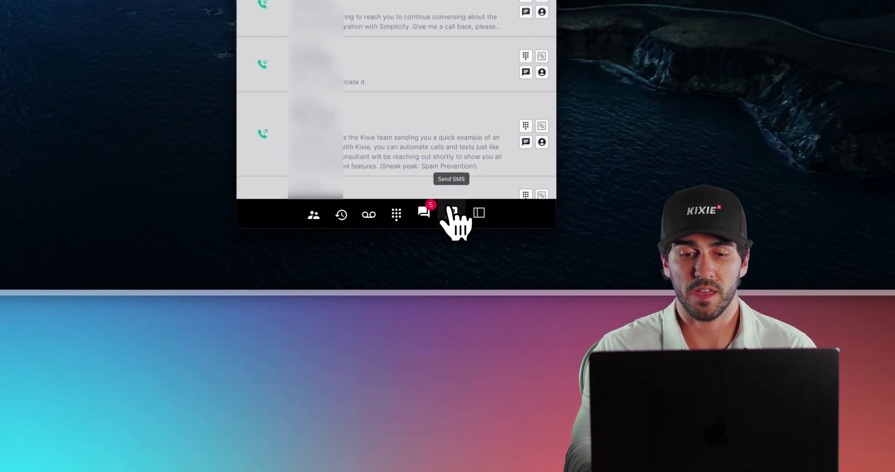
{"action": "left_click", "coordinate": [465, 393]}
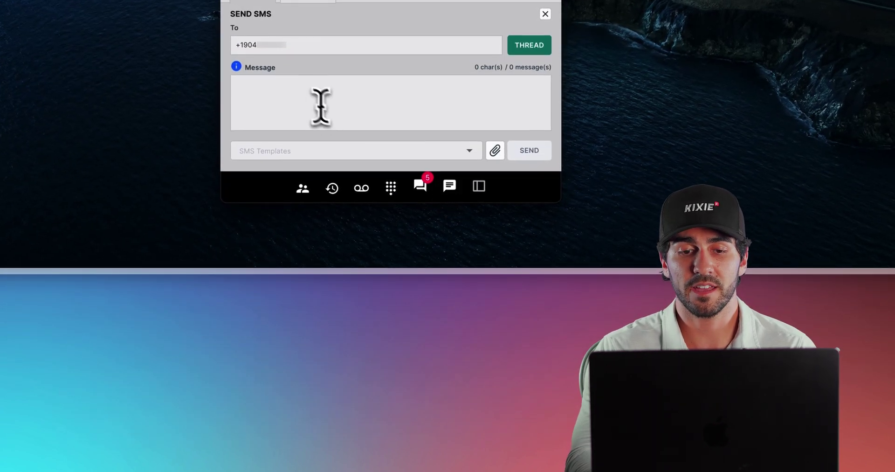
Fill the message with the 'Thanks for booking demo' template, then close the form.
{"action": "left_click", "coordinate": [311, 94]}
{"action": "type", "text": "jhsk"}
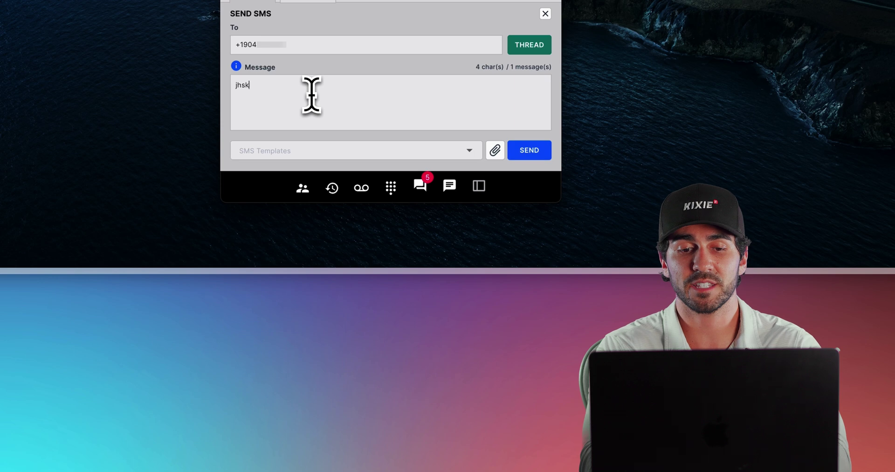
{"action": "type", "text": "ajhkdsghsd"}
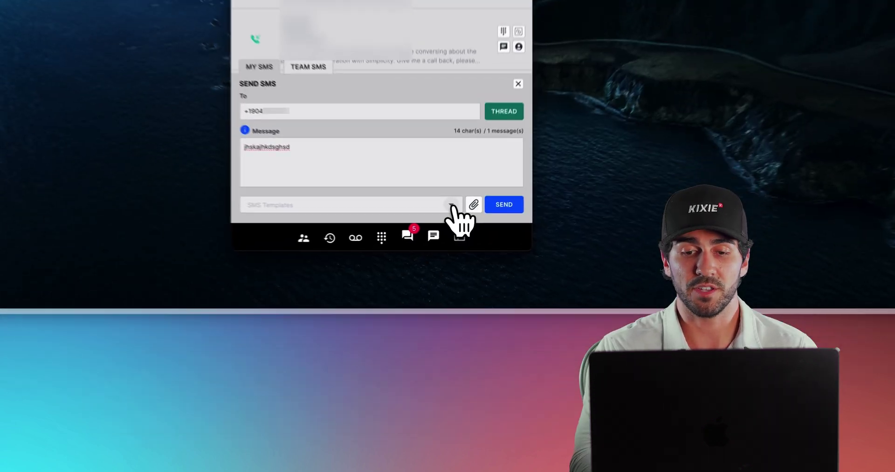
{"action": "left_click", "coordinate": [475, 376]}
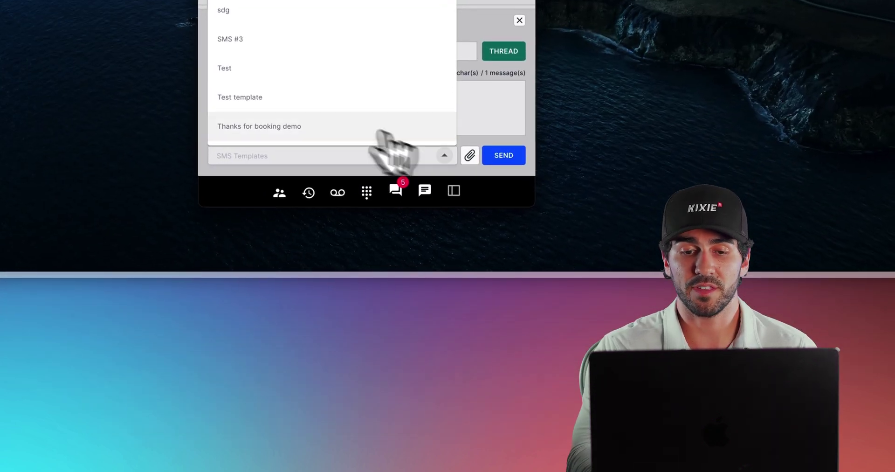
{"action": "left_click", "coordinate": [285, 125]}
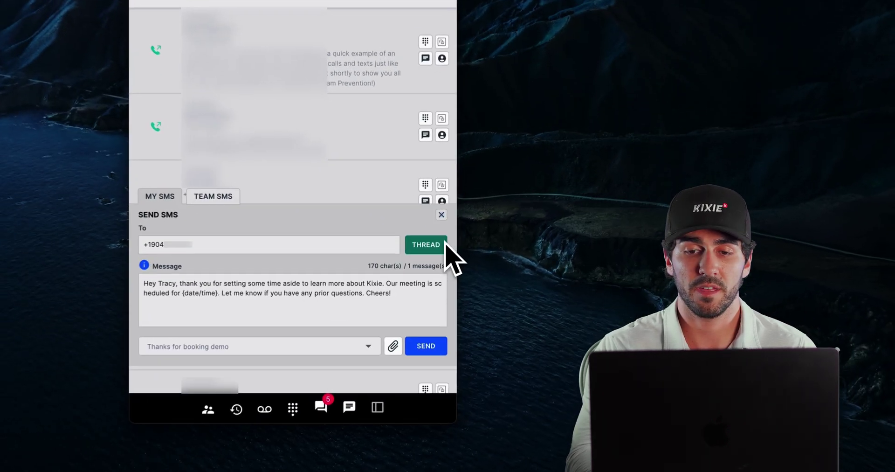
{"action": "left_click", "coordinate": [513, 307]}
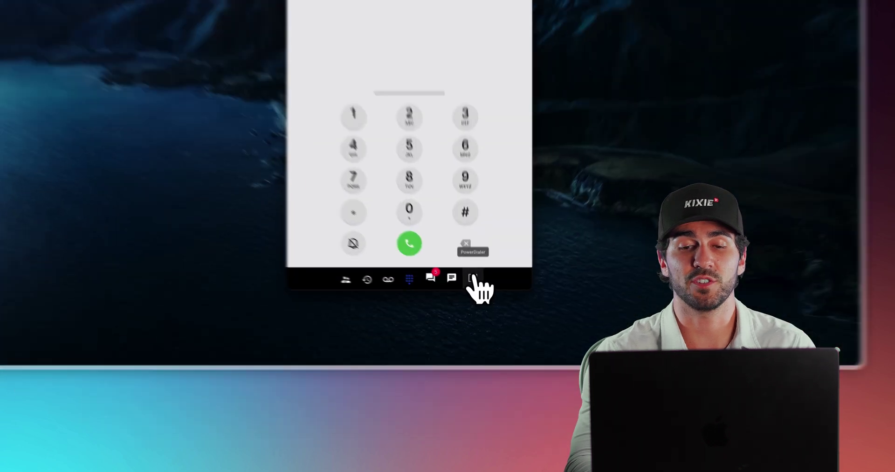
{"action": "left_click", "coordinate": [492, 374]}
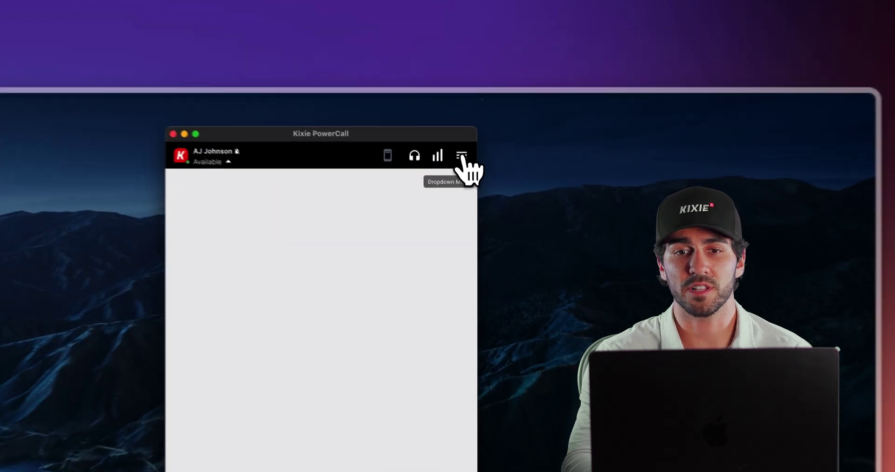
{"action": "left_click", "coordinate": [462, 156]}
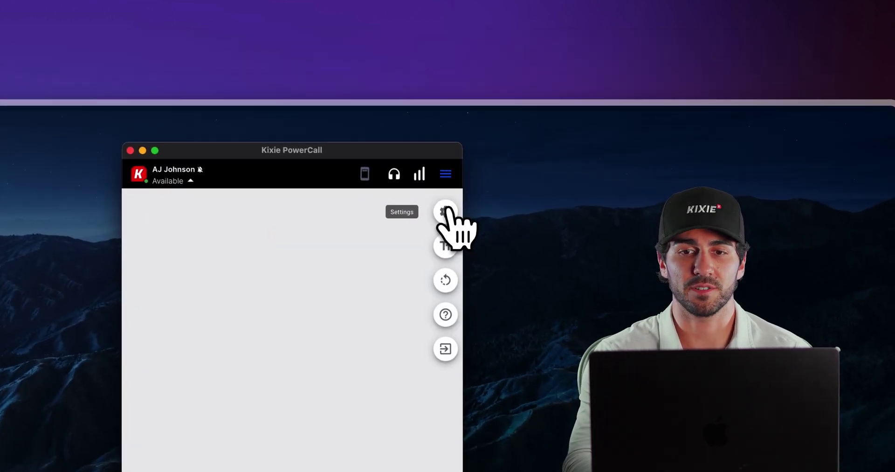
Open Settings, toggle Connection Boost on and back off, and scroll down to CRM.
{"action": "left_click", "coordinate": [445, 211]}
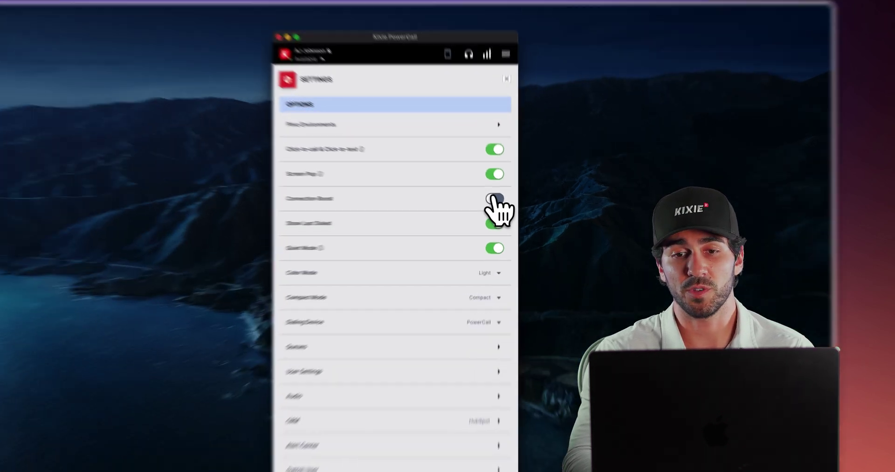
{"action": "left_click", "coordinate": [492, 199]}
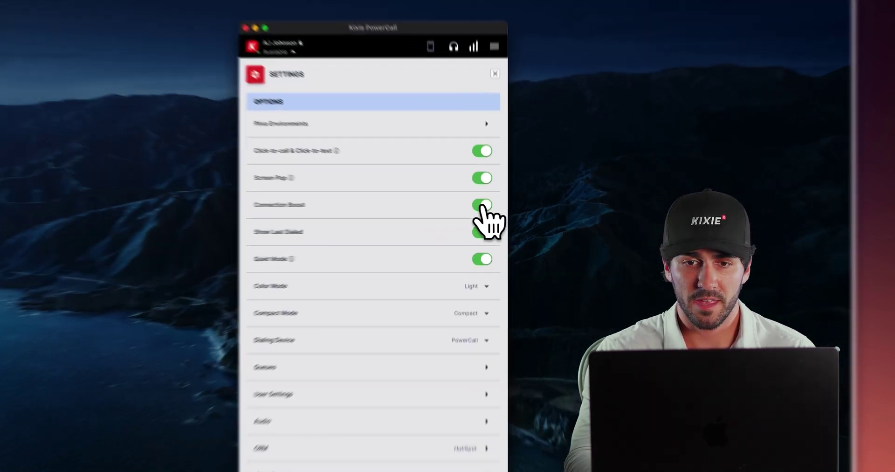
{"action": "left_click", "coordinate": [528, 172]}
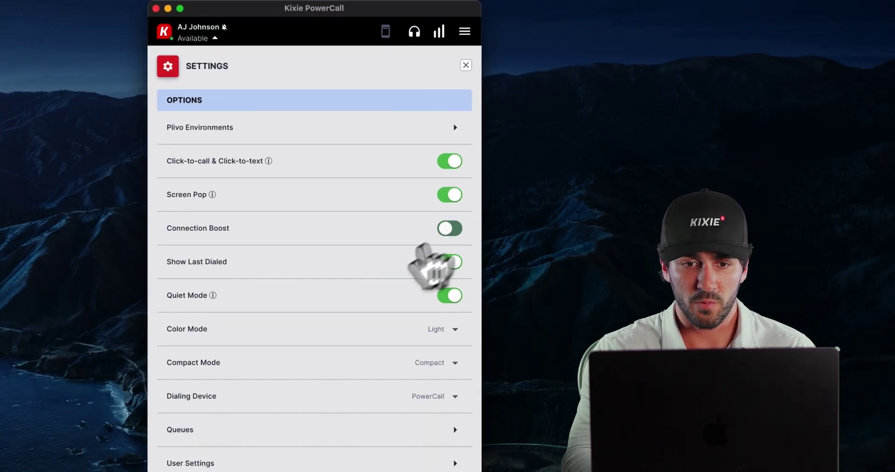
{"action": "scroll", "coordinate": [326, 308], "scroll_direction": "down", "scroll_amount": 3}
{"action": "scroll", "coordinate": [325, 307], "scroll_direction": "down", "scroll_amount": 1}
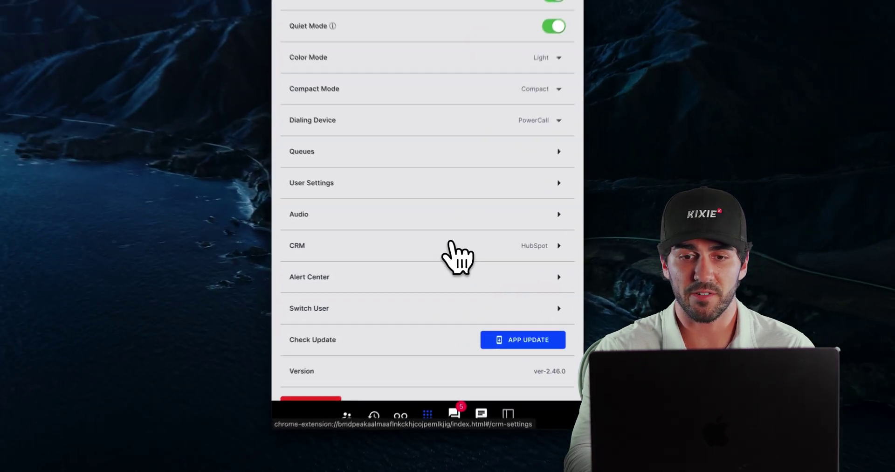
Add a new CRM integration and select HubSpot as its CRM Provider.
{"action": "left_click", "coordinate": [471, 284]}
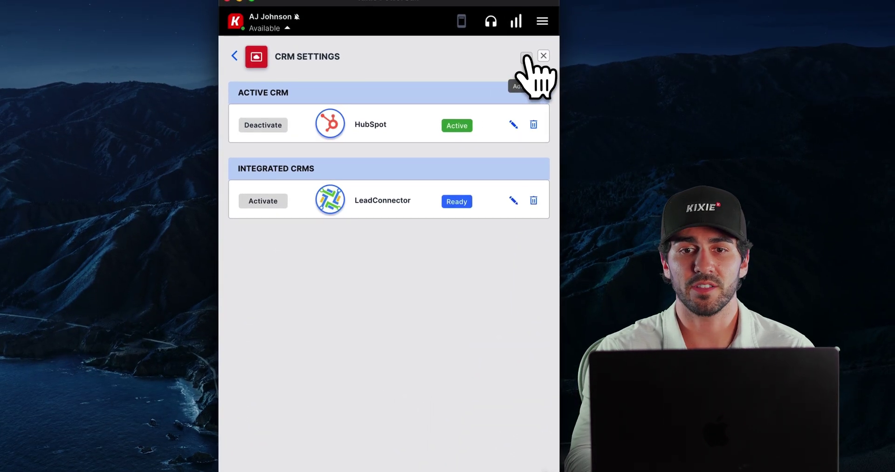
{"action": "left_click", "coordinate": [527, 54]}
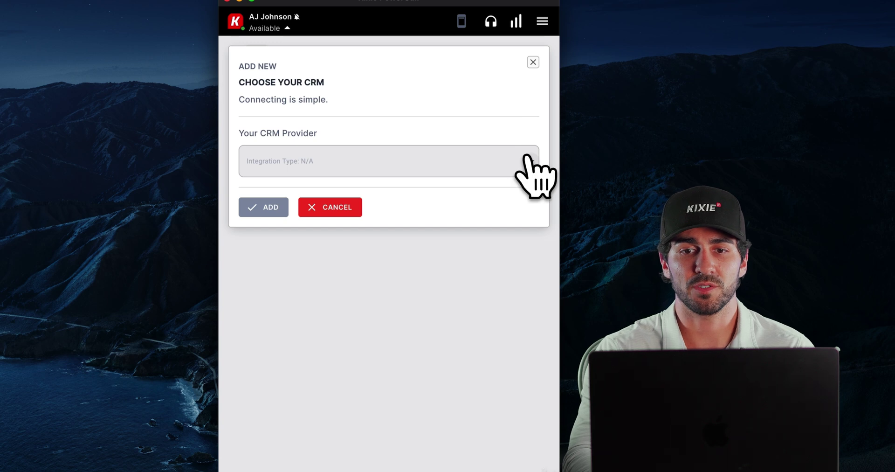
{"action": "left_click", "coordinate": [529, 174]}
{"action": "scroll", "coordinate": [387, 296], "scroll_direction": "down", "scroll_amount": 1}
{"action": "scroll", "coordinate": [386, 303], "scroll_direction": "down", "scroll_amount": 2}
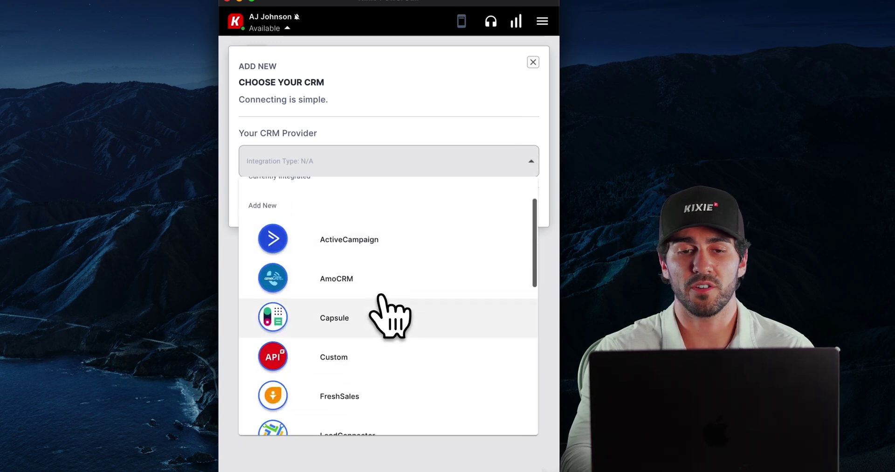
{"action": "scroll", "coordinate": [386, 303], "scroll_direction": "up", "scroll_amount": 3}
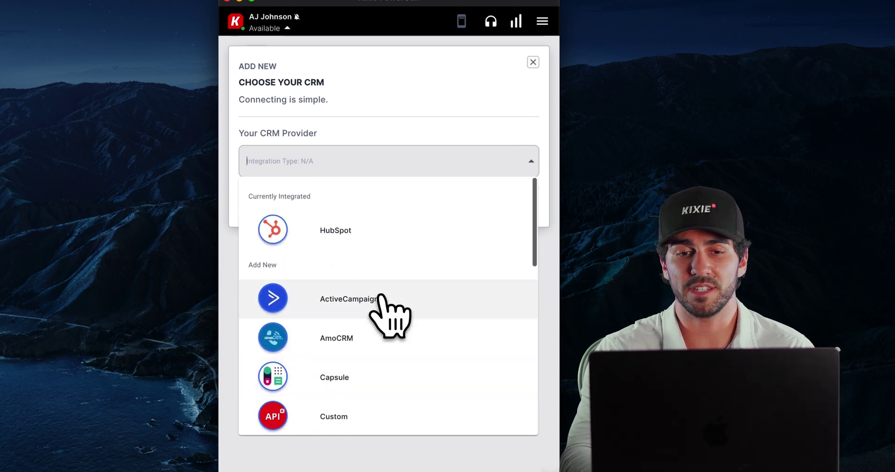
{"action": "left_click", "coordinate": [362, 234]}
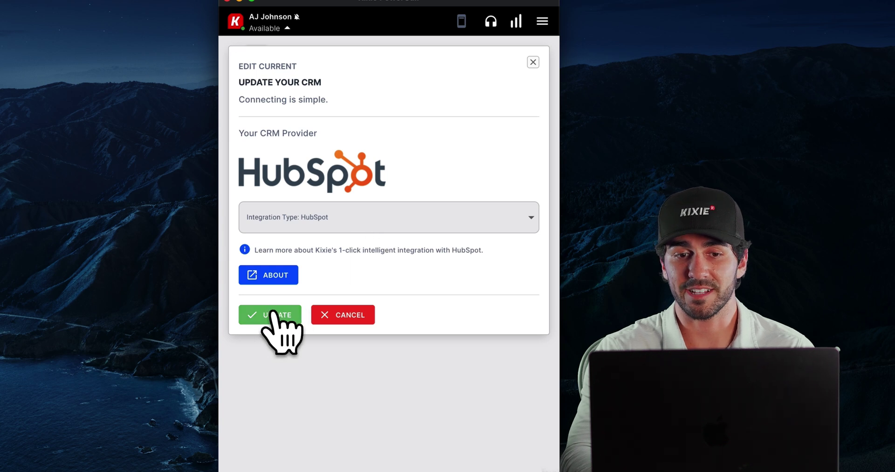